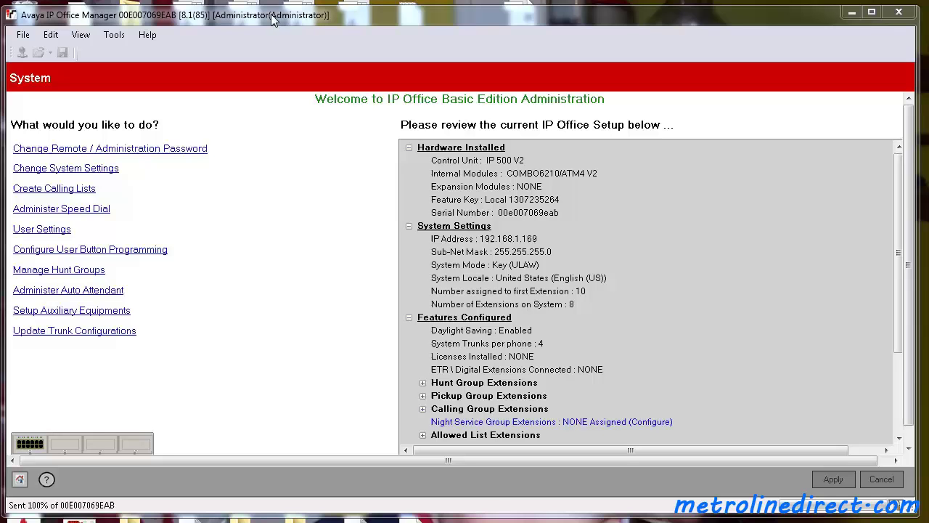
Save a backup copy of the current configuration under the file name 'basic config'.
click(22, 40)
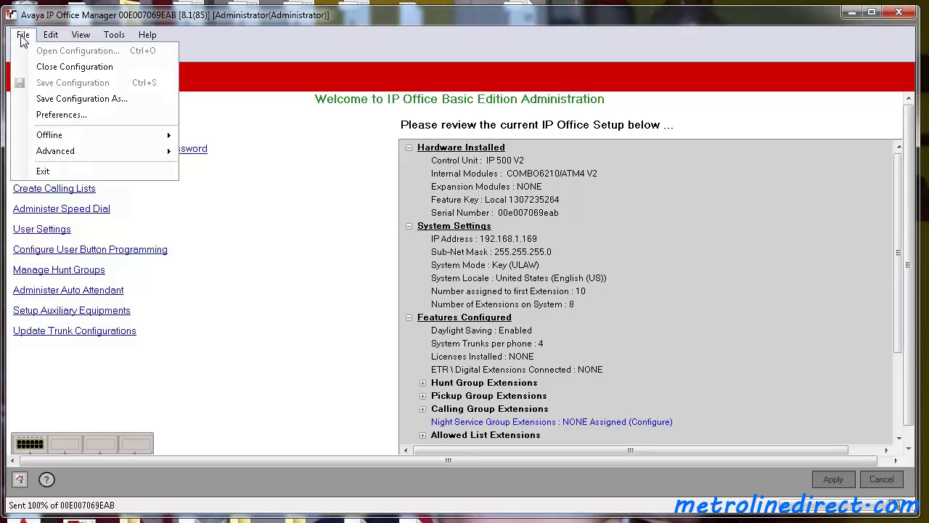
click(73, 101)
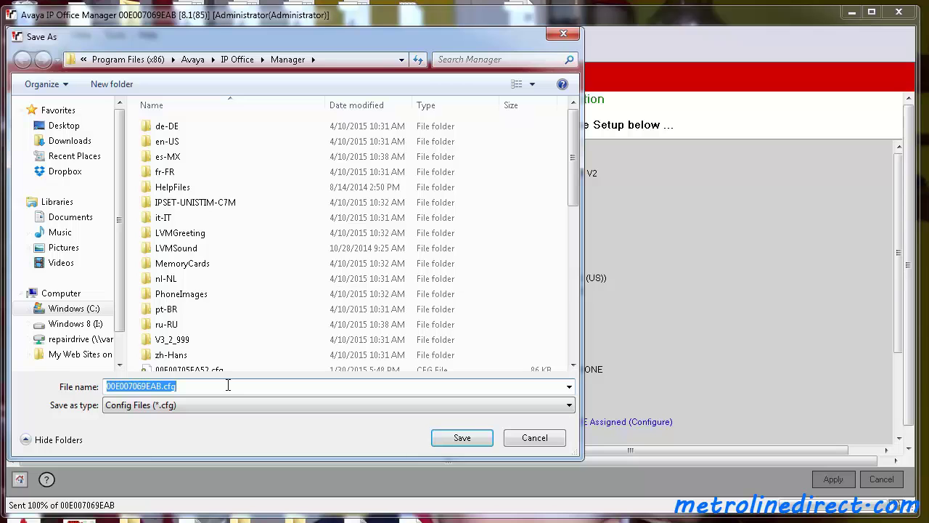
text(basic t)
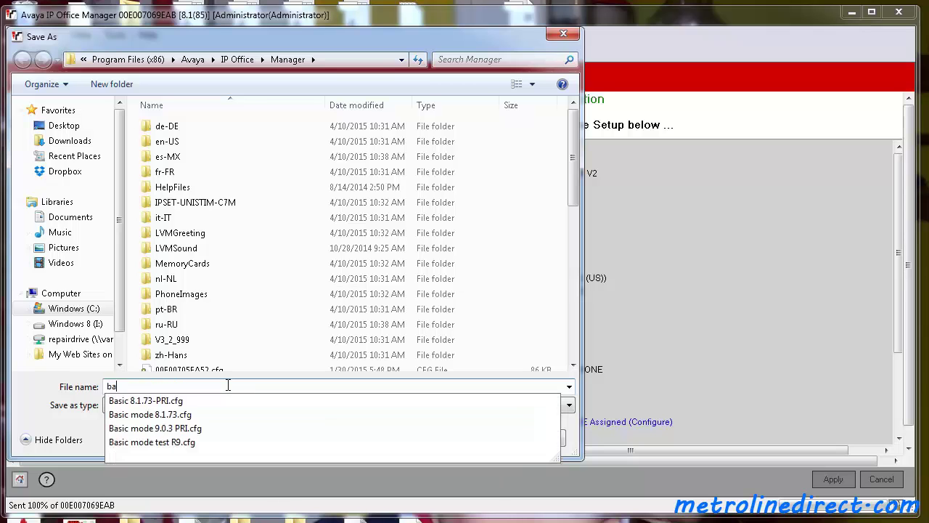
key(BackSpace)
key(BackSpace)
text(config)
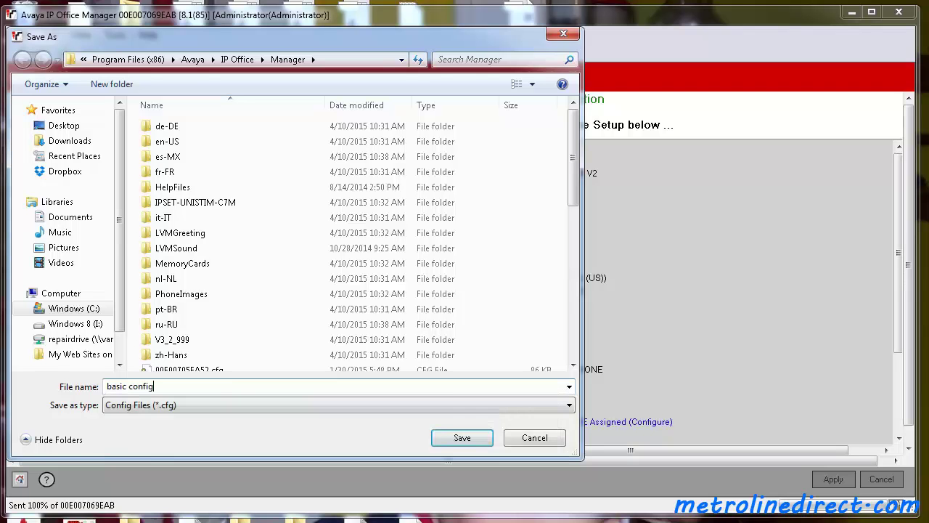
click(466, 438)
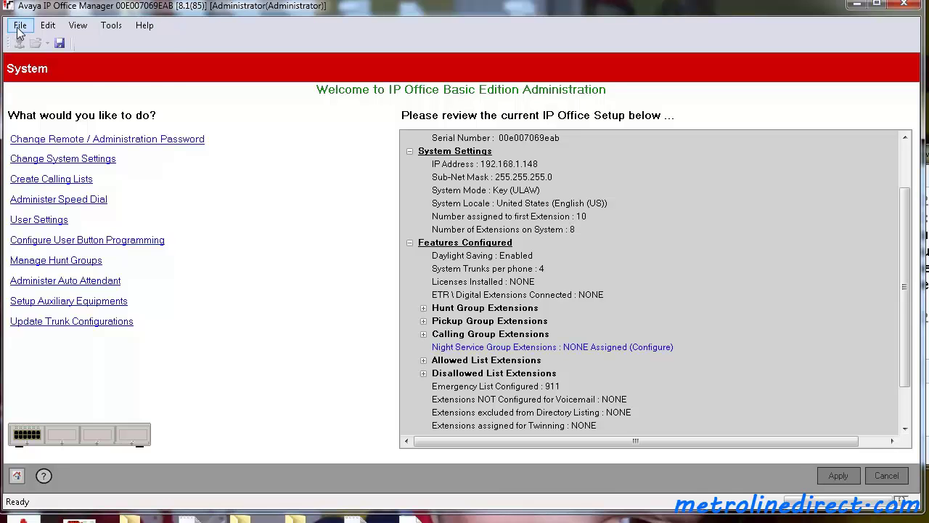
click(20, 27)
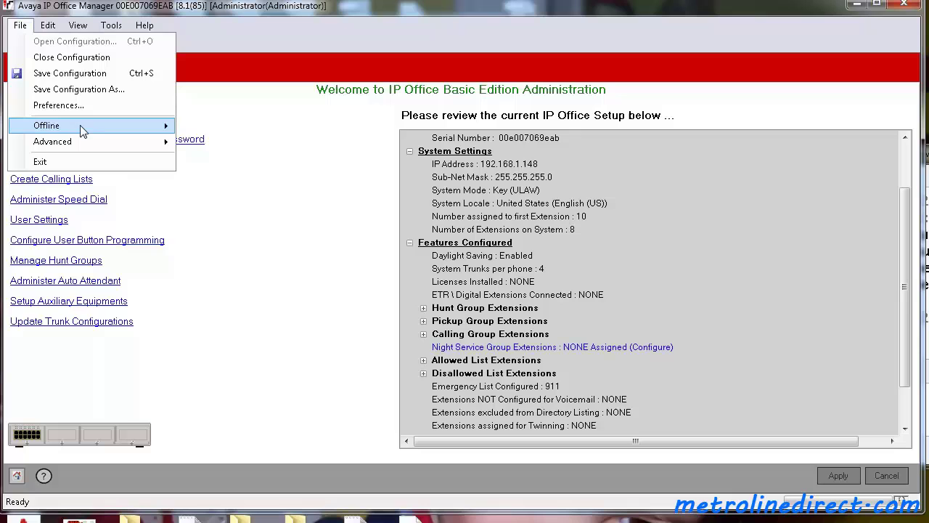
mouse_move(83, 141)
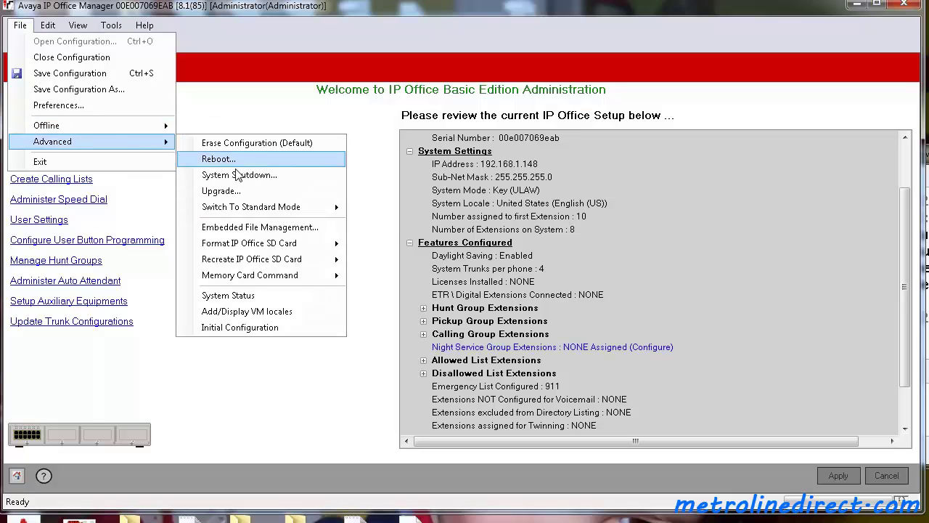
mouse_move(260, 211)
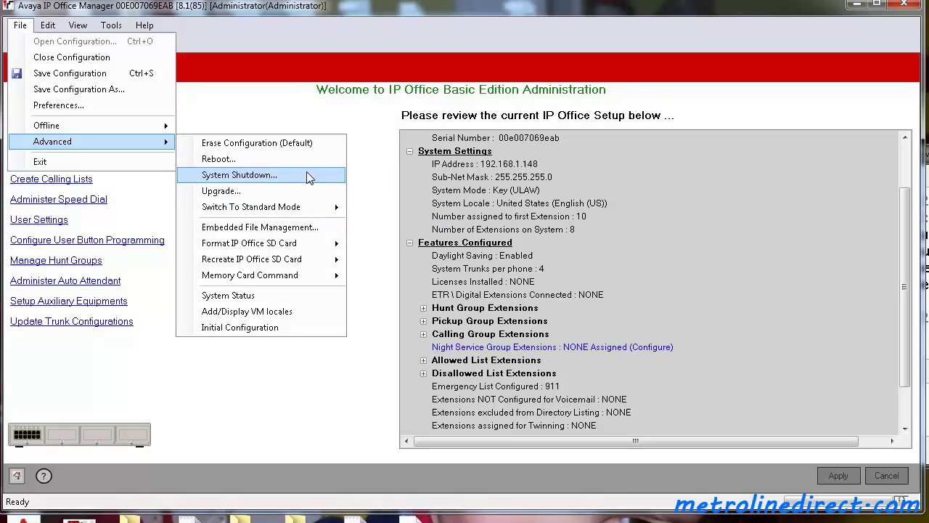
mouse_move(313, 208)
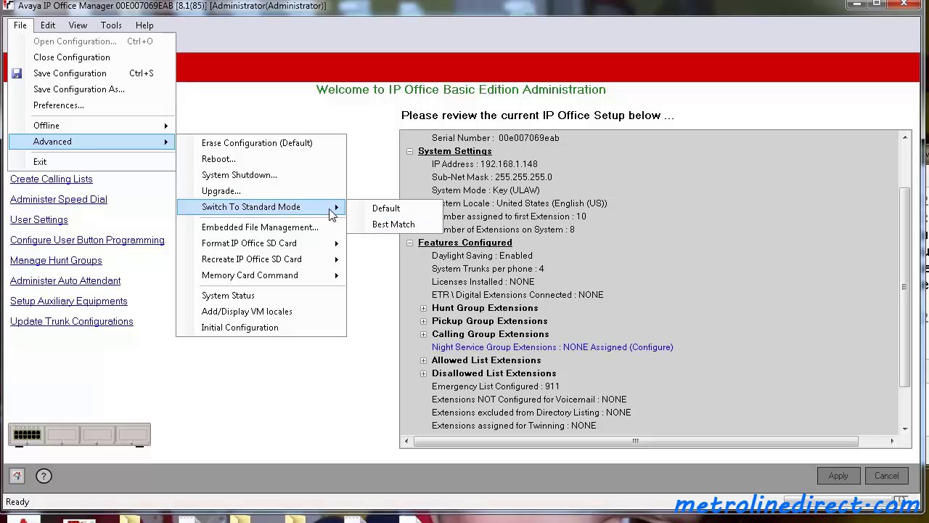
Close the loaded Basic Edition configuration from the File menu, then bring up the Offline options.
click(2, 13)
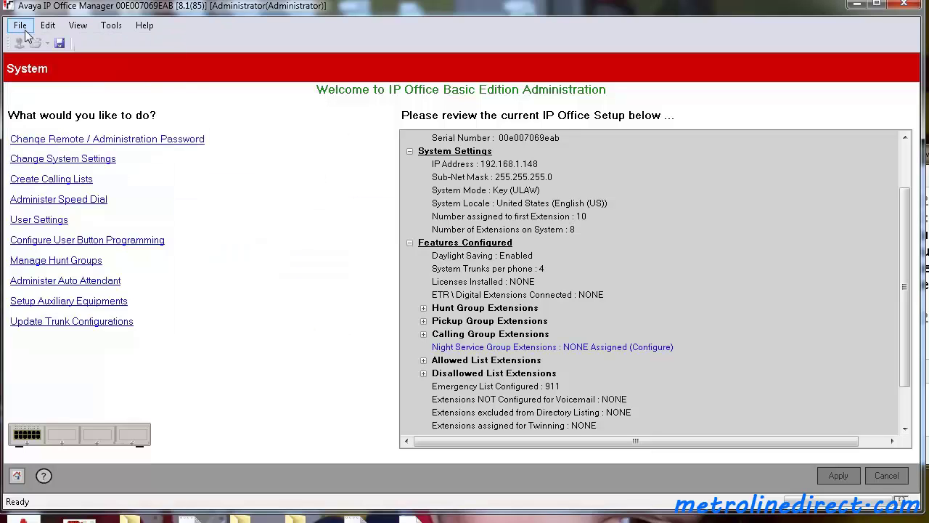
click(21, 27)
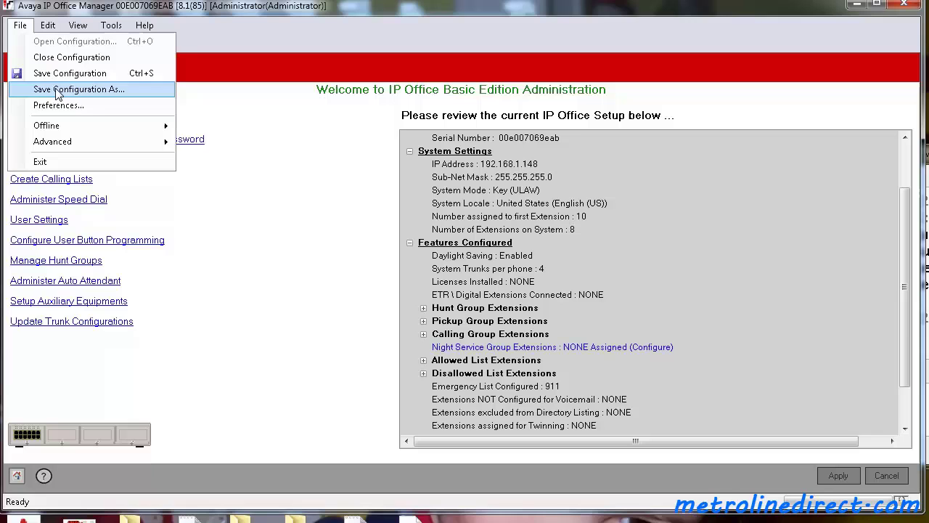
mouse_move(69, 125)
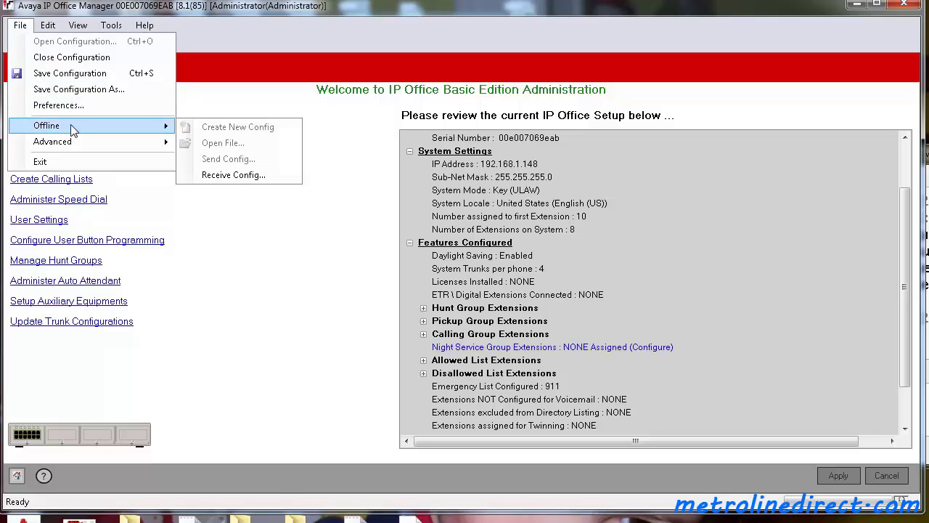
key(Escape)
key(Escape)
click(21, 26)
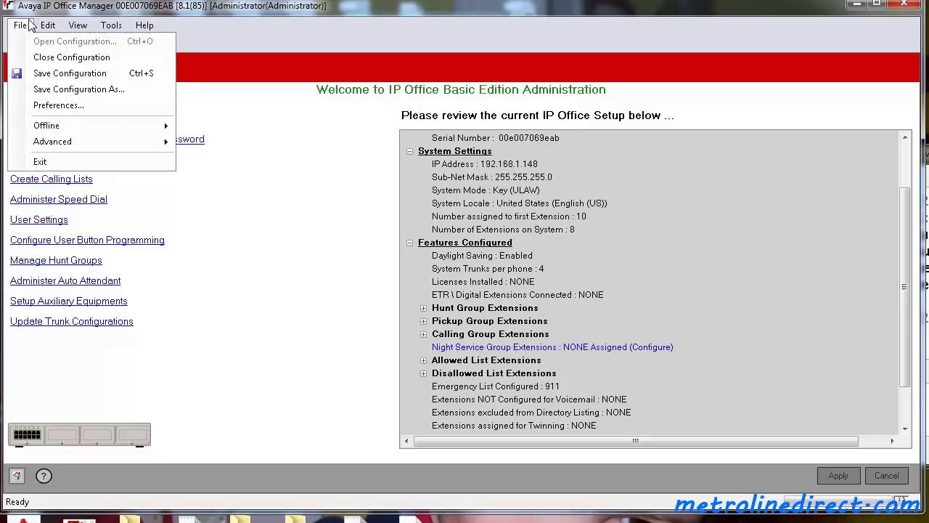
click(22, 27)
click(21, 26)
click(40, 56)
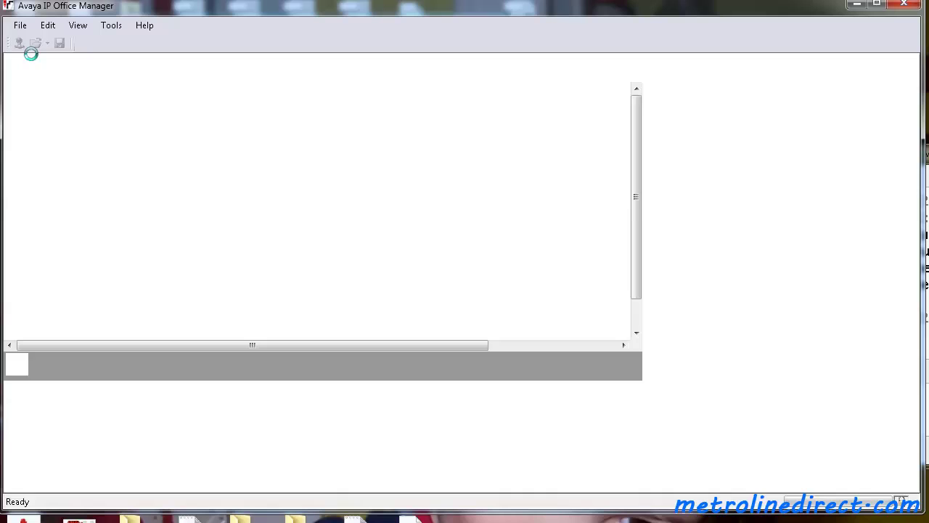
click(19, 27)
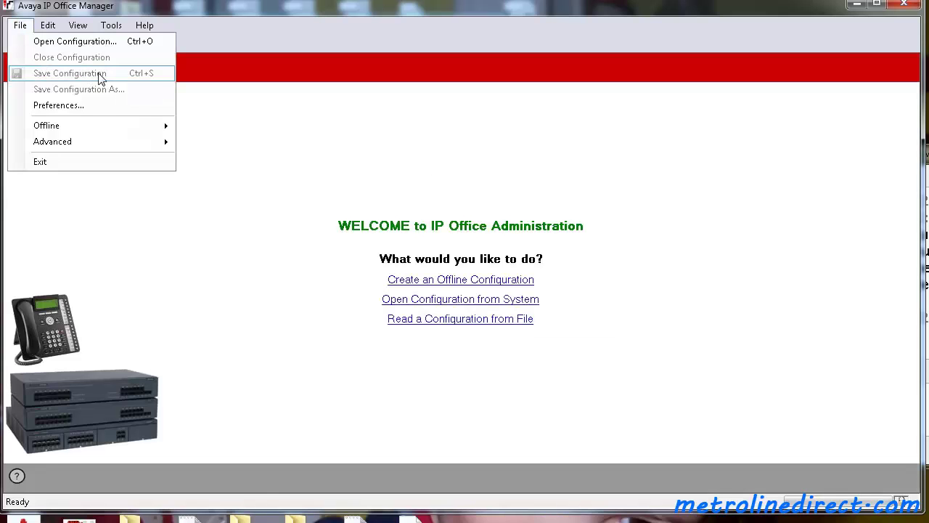
mouse_move(74, 127)
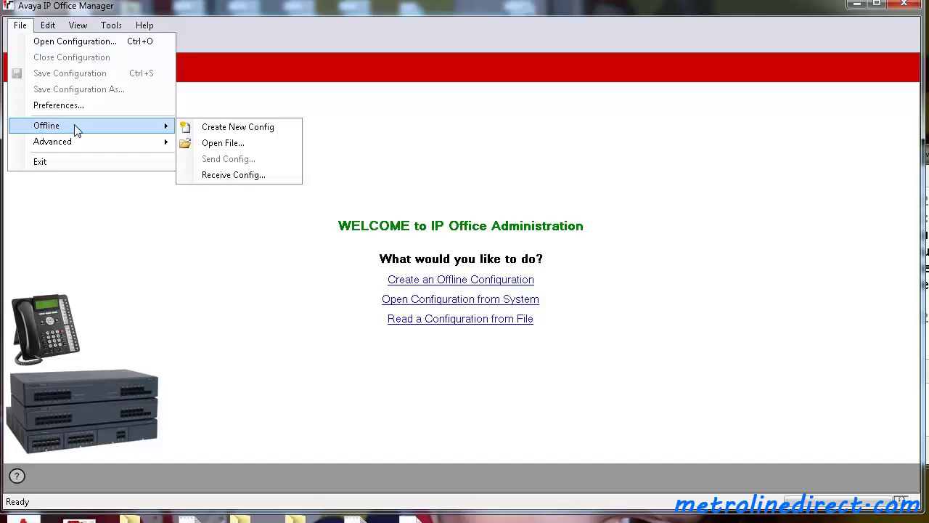
Create a new offline IP Office Standard Mode config with a Combo DS6-P2-VCM10 card in slot 1.
click(211, 128)
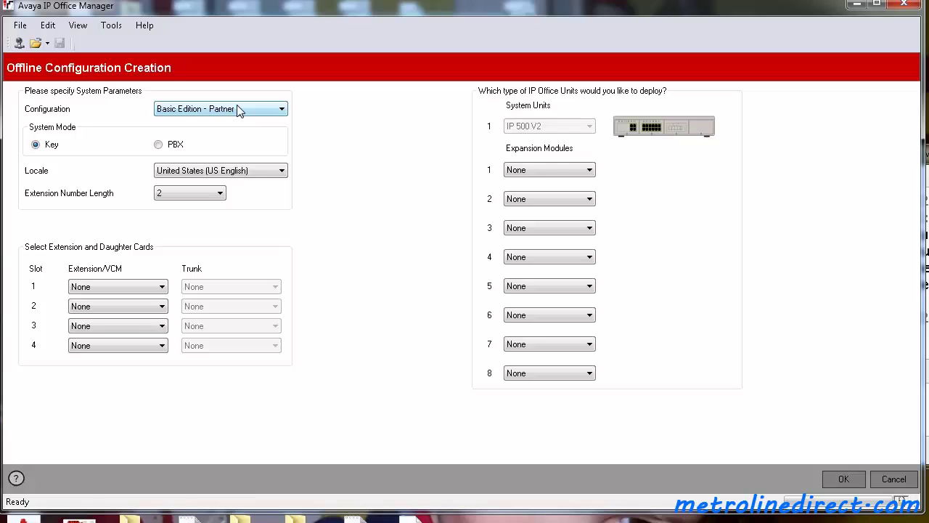
click(226, 110)
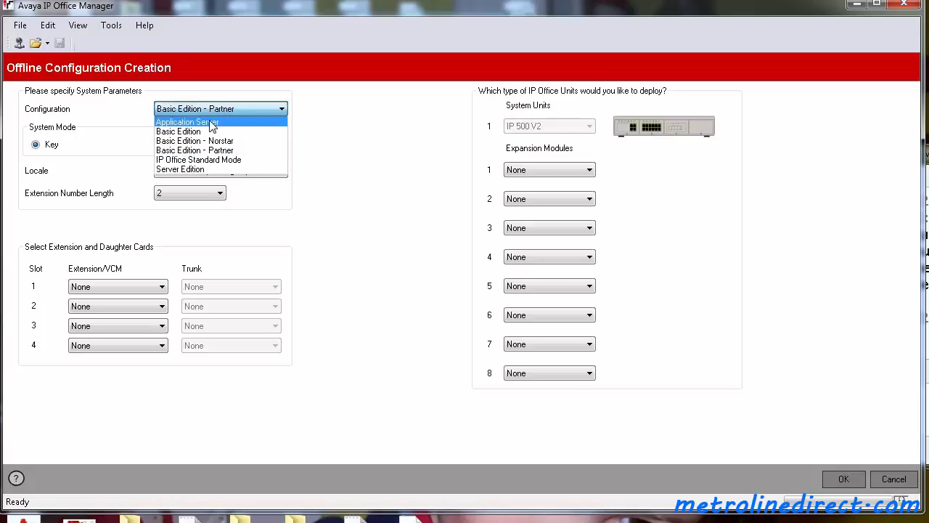
click(162, 160)
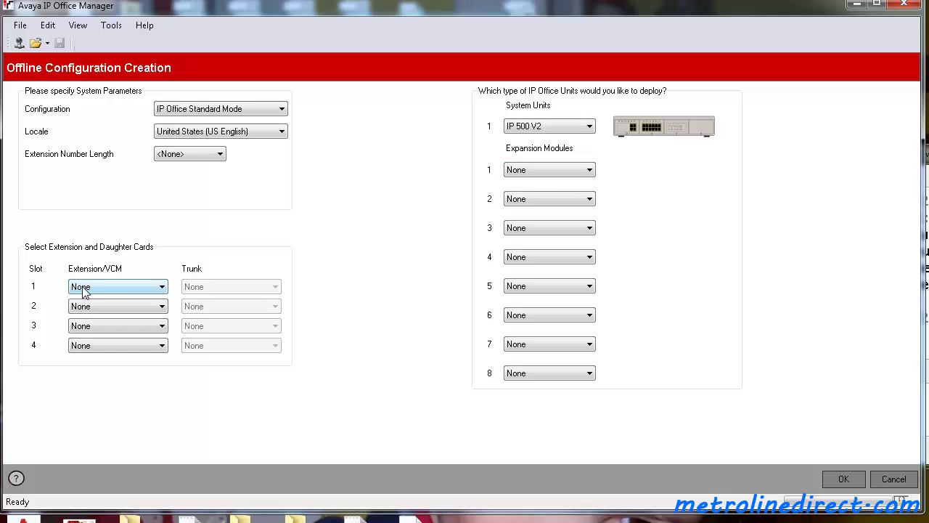
click(132, 289)
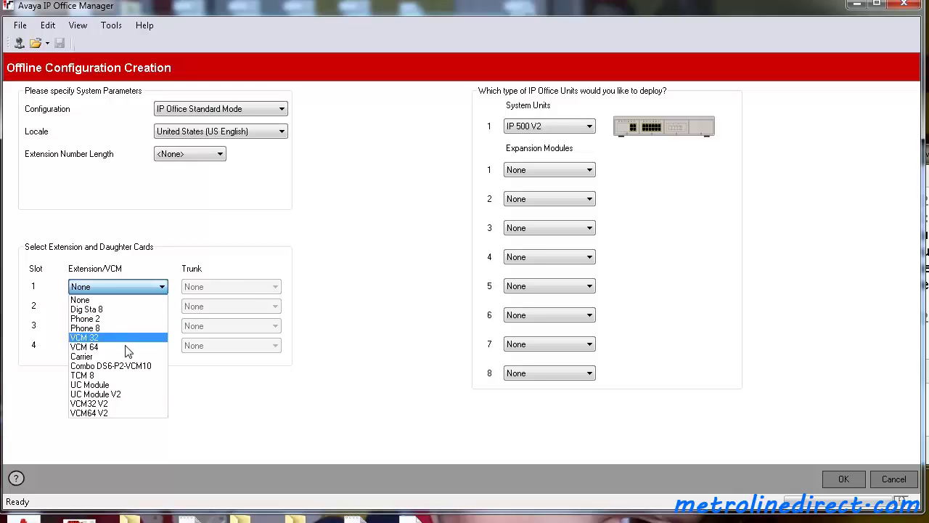
click(129, 367)
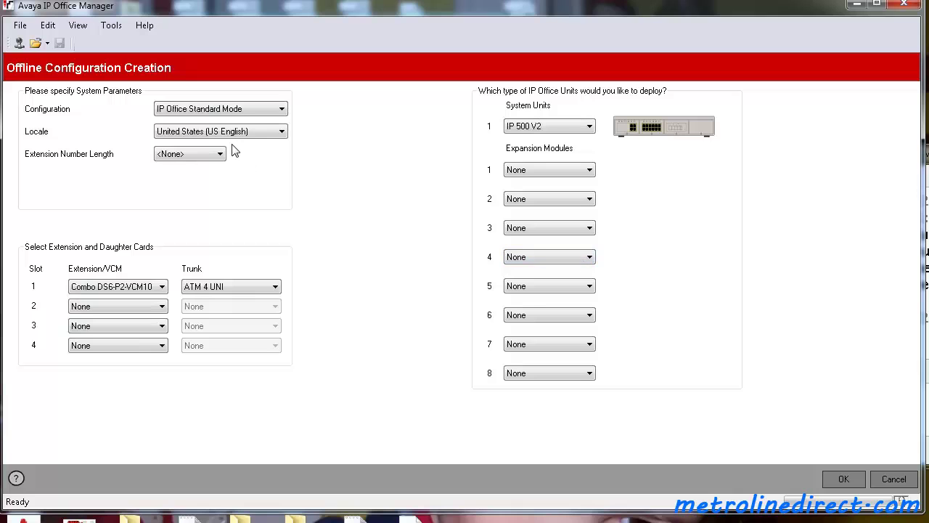
click(843, 480)
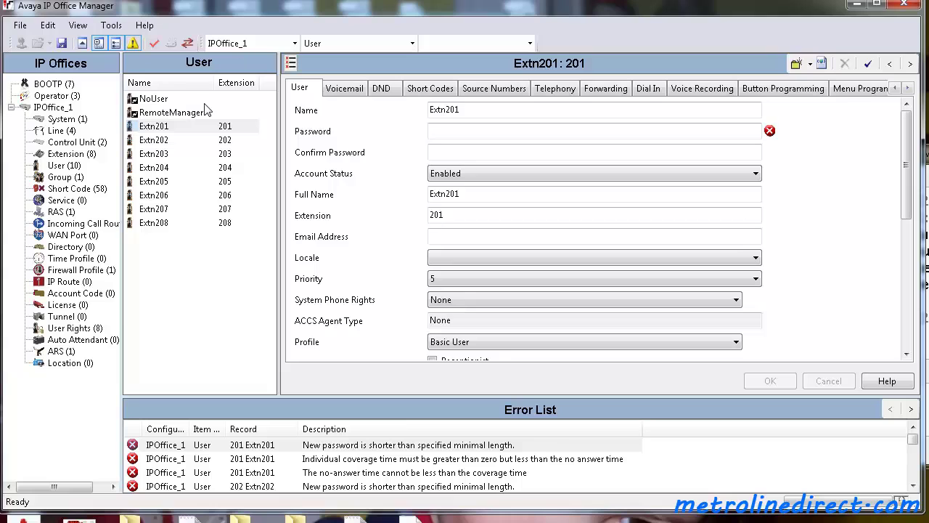
View the user details of Extn202 and then Extn203 in the User list.
click(164, 143)
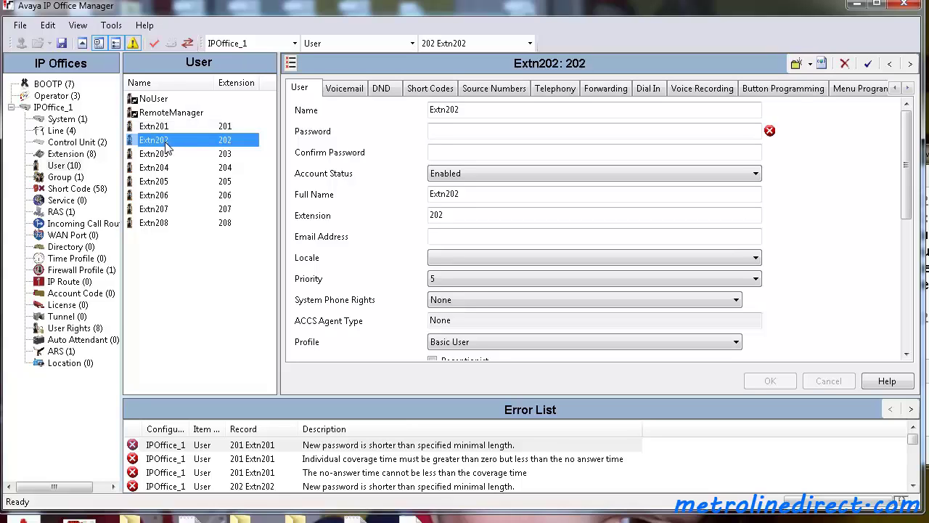
click(157, 156)
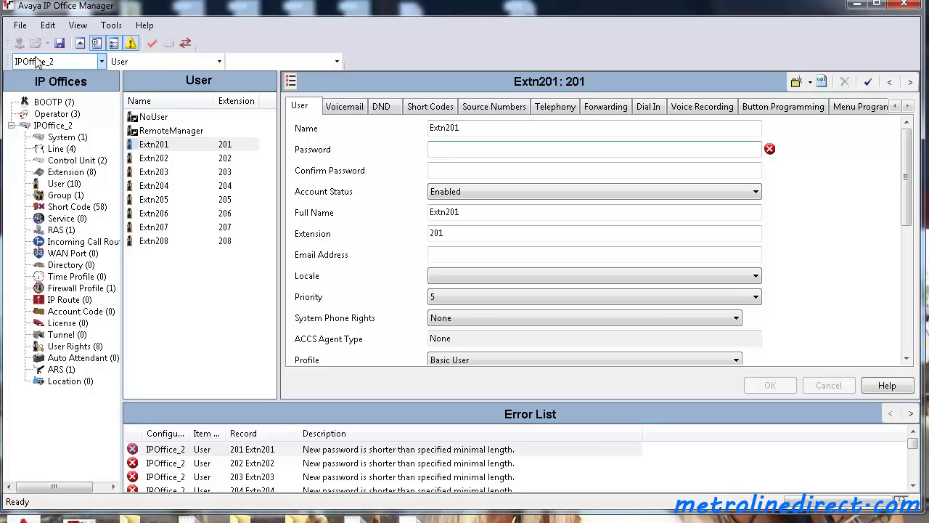
Save the configuration under the new file name 'test config', replacing the suggested name.
click(15, 29)
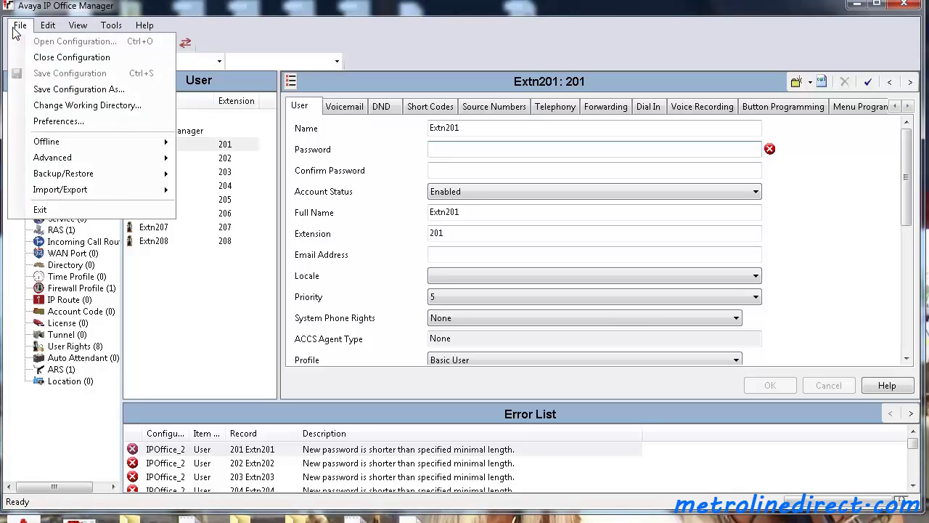
click(73, 91)
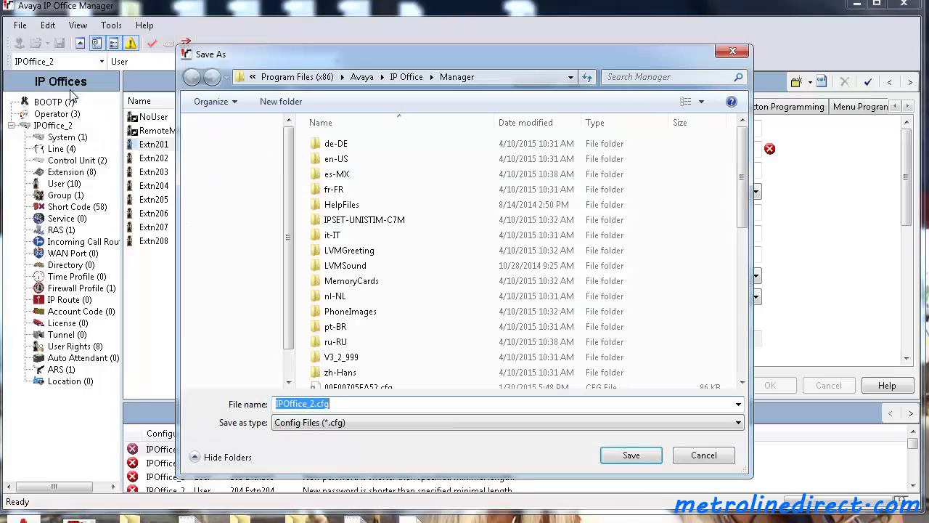
click(355, 407)
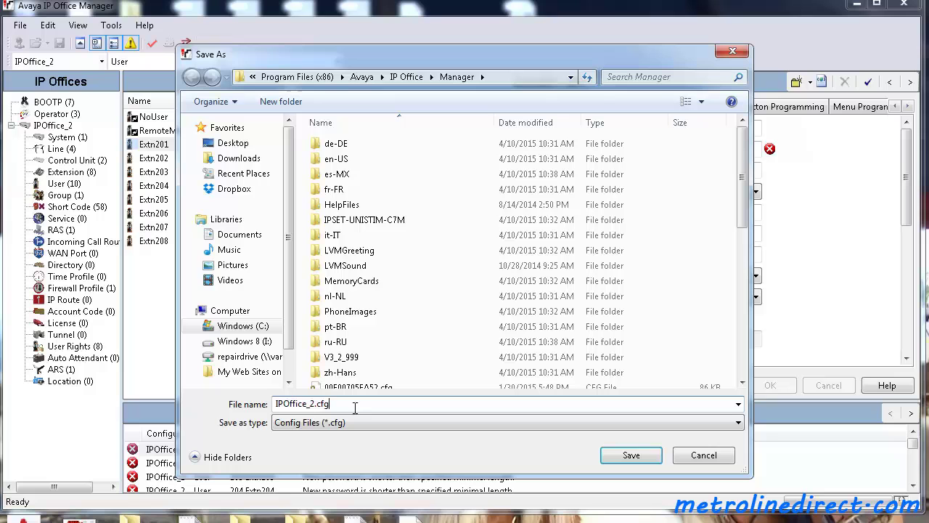
key(BackSpace)
key(BackSpace)
key(BackSpace)
key(BackSpace)
key(BackSpace)
key(BackSpace)
key(BackSpace)
key(BackSpace)
key(BackSpace)
key(BackSpace)
key(BackSpace)
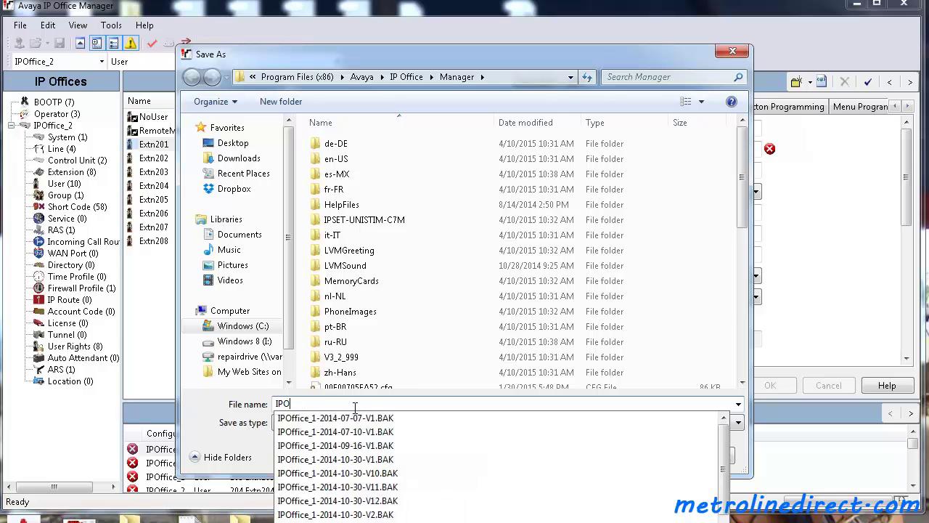
key(BackSpace)
key(BackSpace)
key(BackSpace)
text(test config)
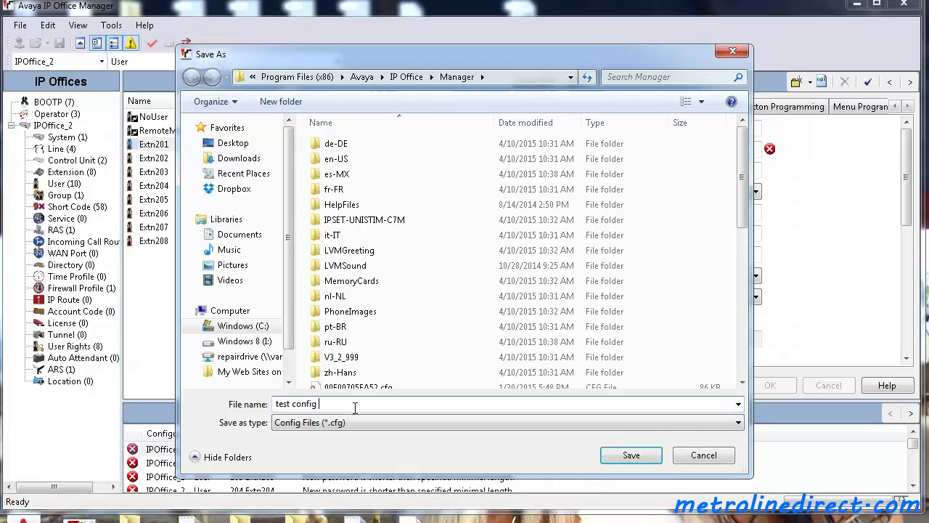
click(631, 456)
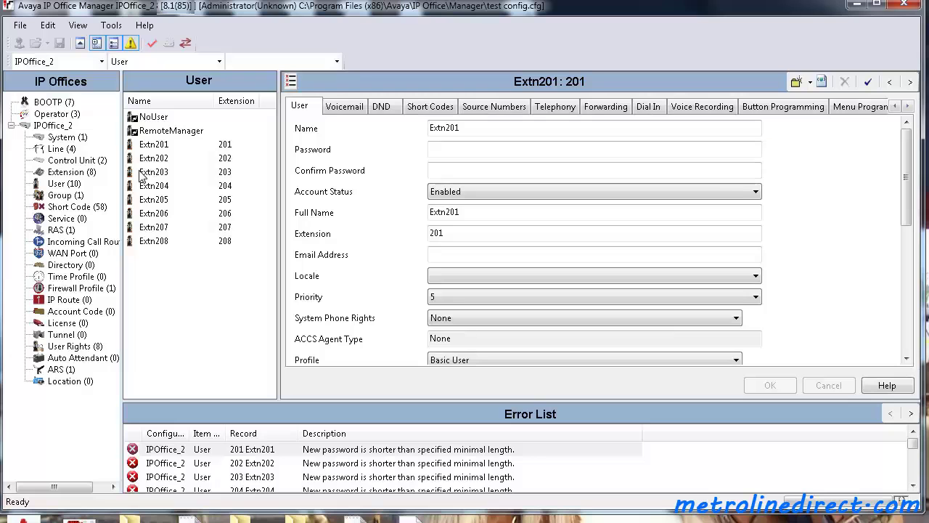
Add a new licence of type ADI from the License settings.
click(65, 323)
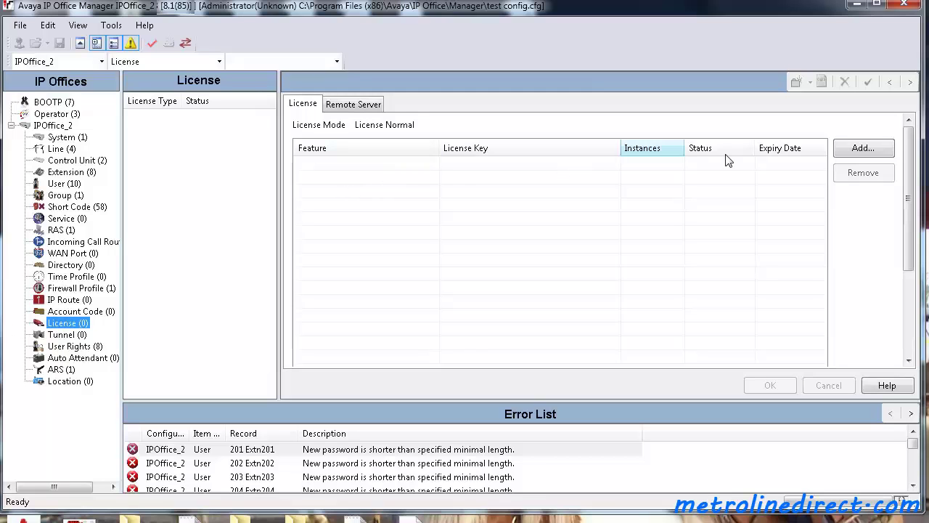
click(857, 154)
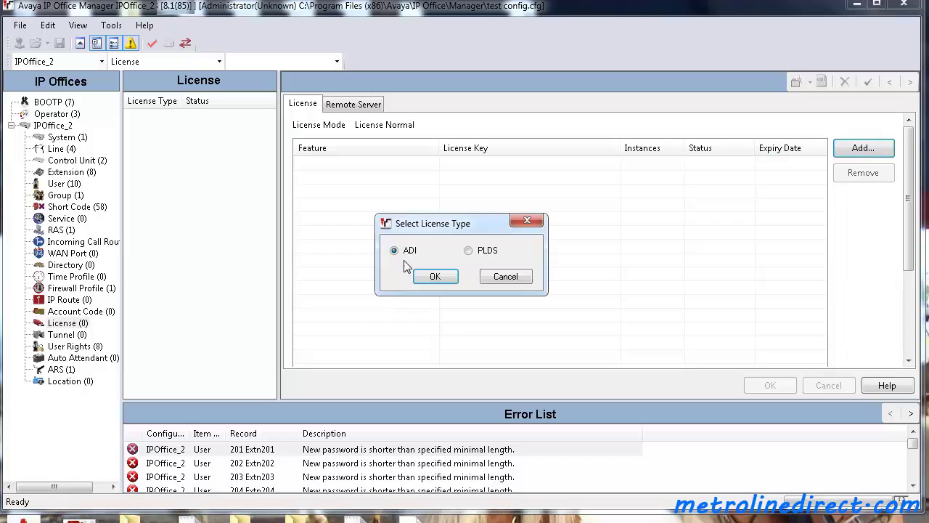
click(439, 278)
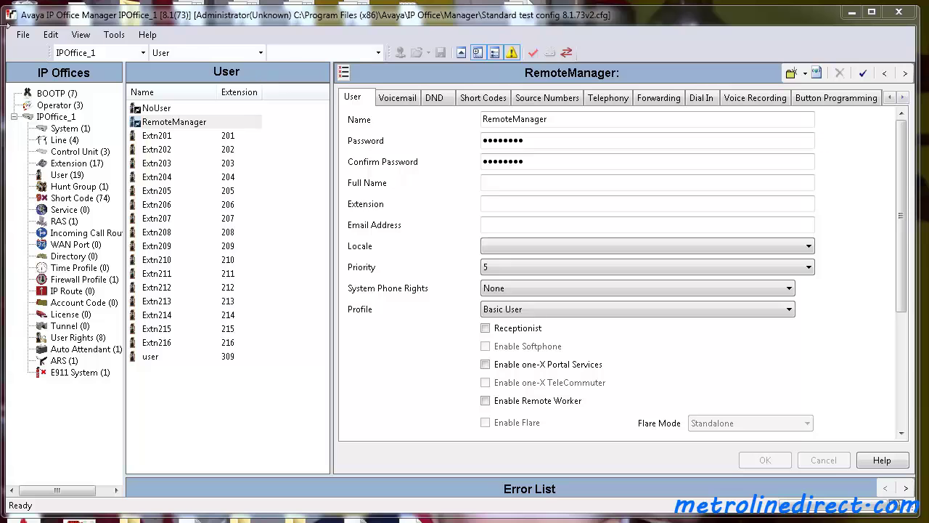
Start File > Offline > Send Config to list the discovered IP Office units.
click(22, 36)
click(22, 38)
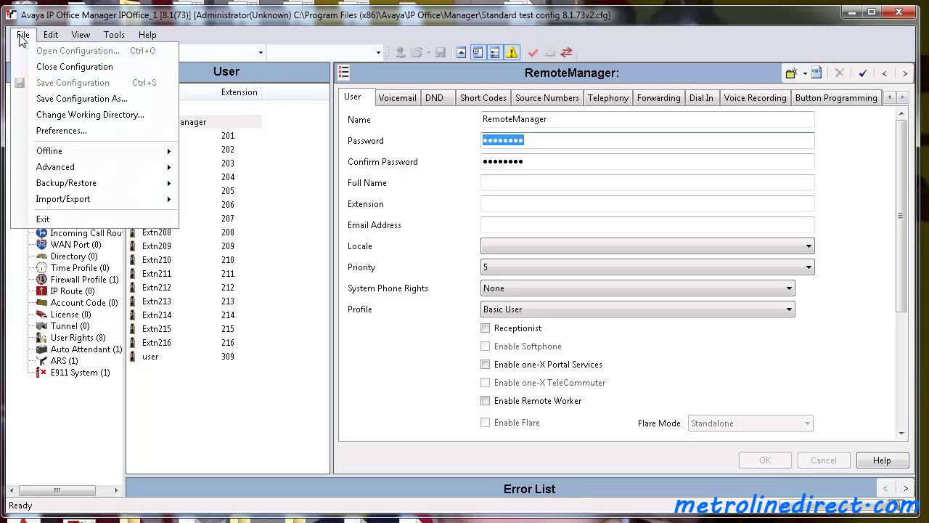
mouse_move(88, 156)
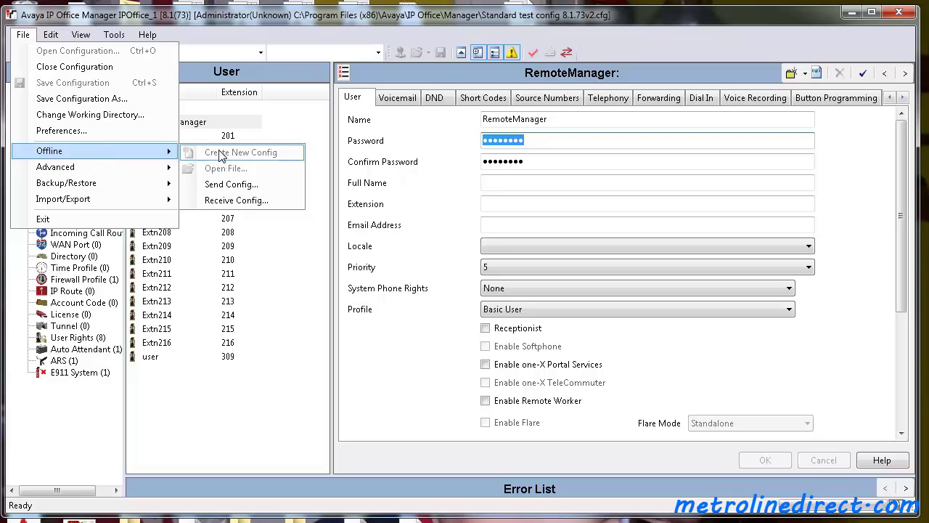
click(241, 188)
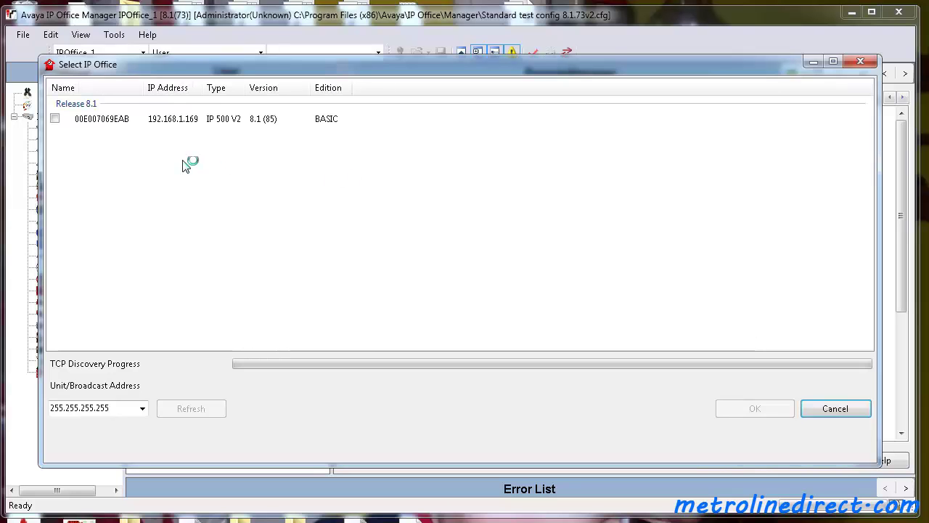
Select the discovered unit and log in, pasting the service user name as the password.
click(56, 119)
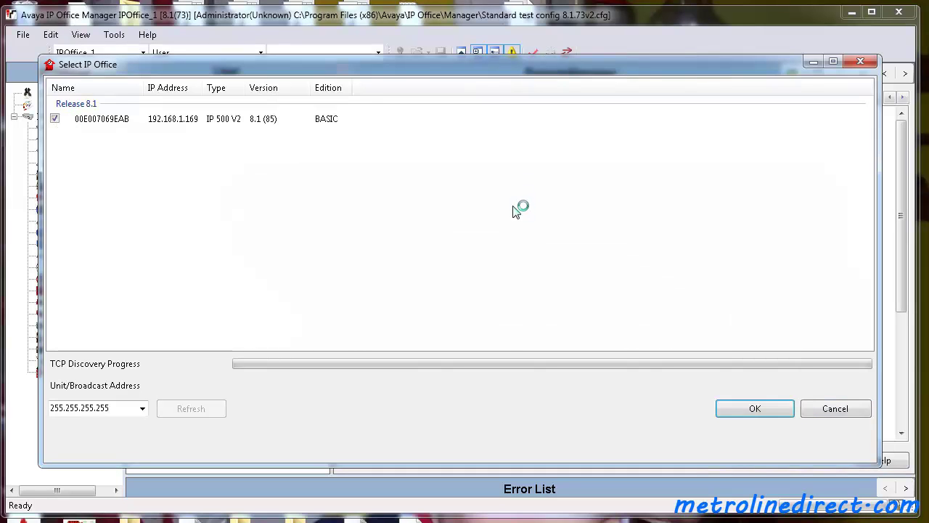
click(756, 408)
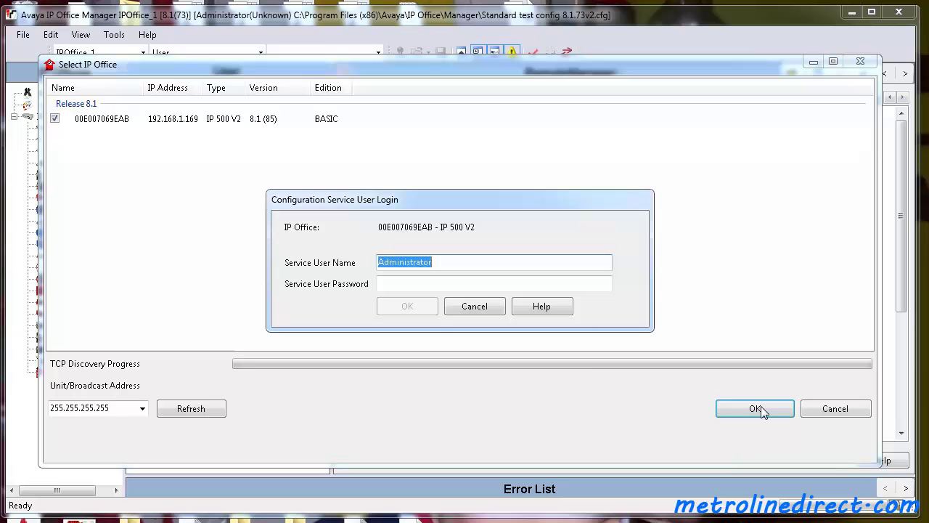
click(388, 266)
right_click(413, 267)
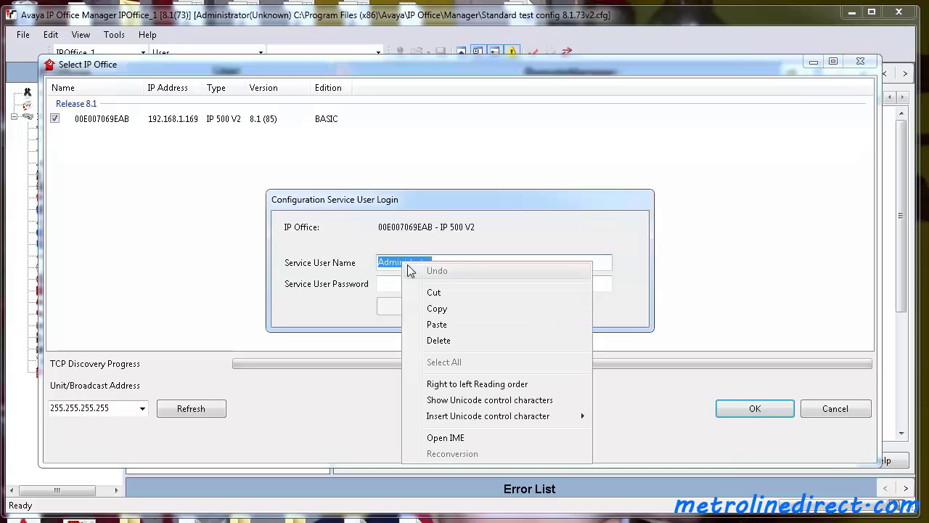
click(434, 307)
click(410, 284)
right_click(411, 285)
click(443, 353)
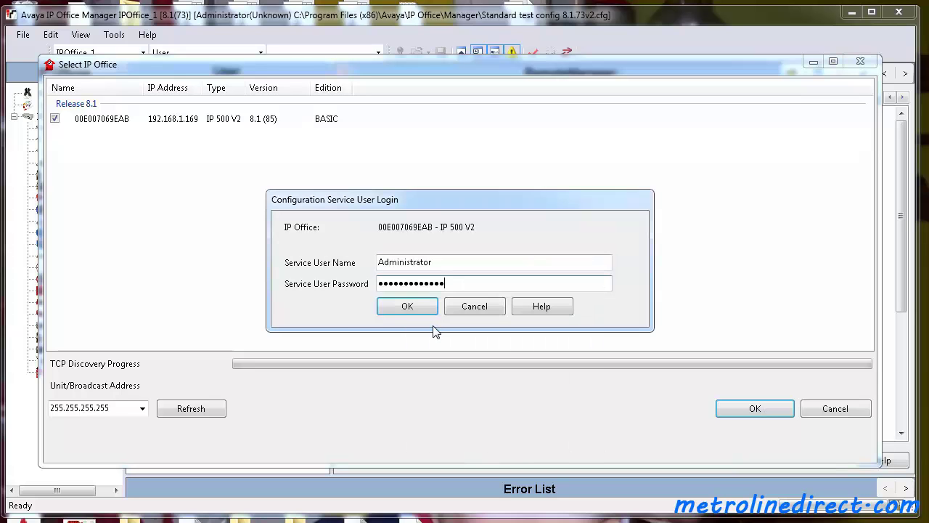
click(408, 307)
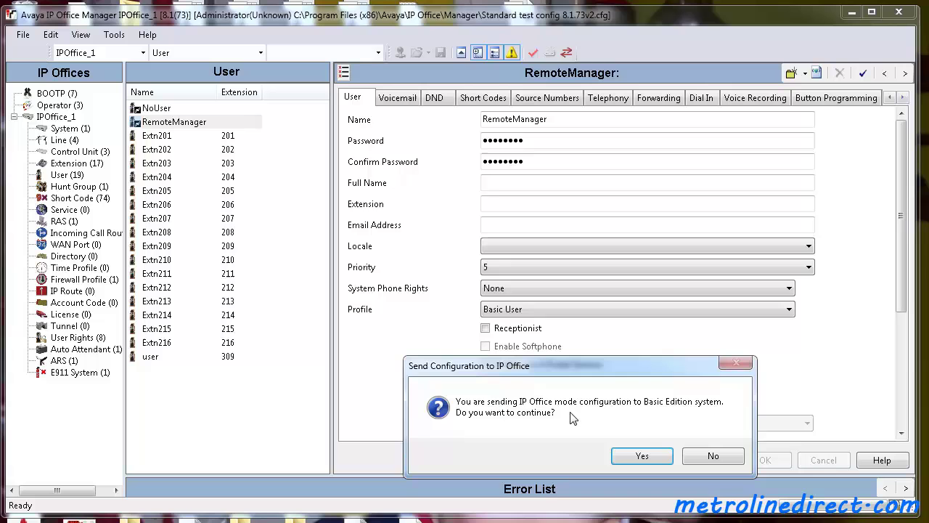
Accept the Basic Edition warning, keep Immediate reboot, and log in again to start the upload.
click(642, 457)
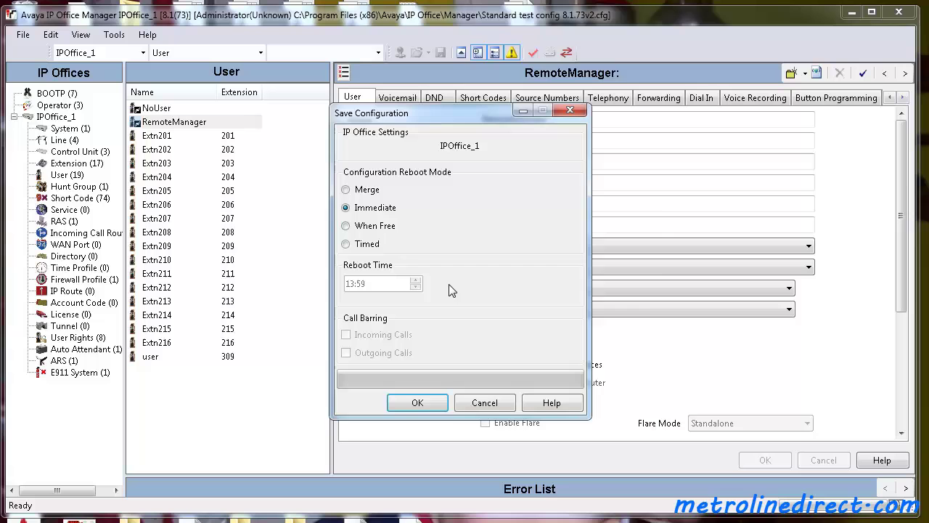
click(421, 405)
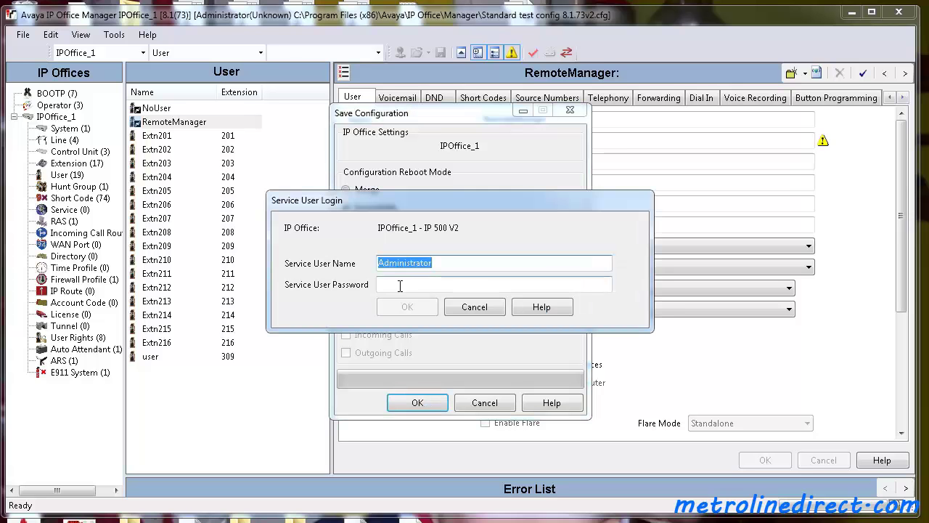
right_click(399, 286)
click(434, 350)
click(407, 308)
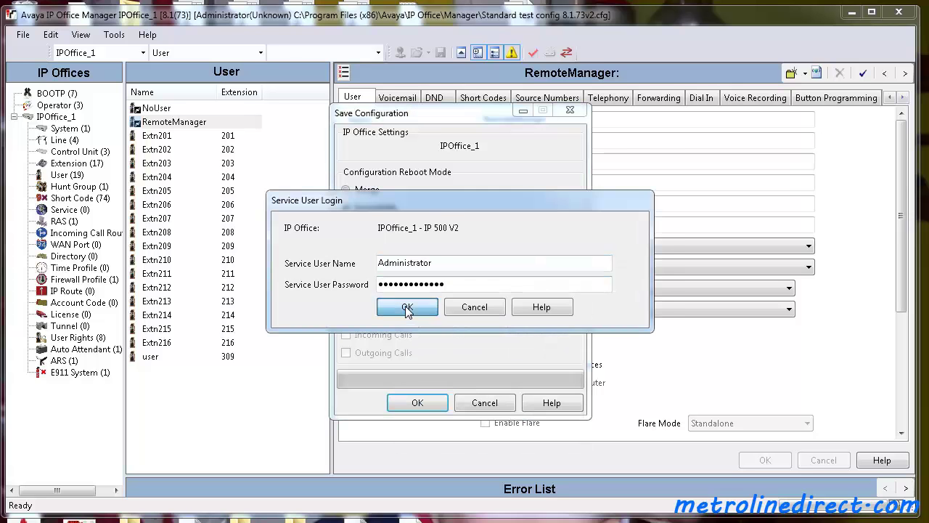